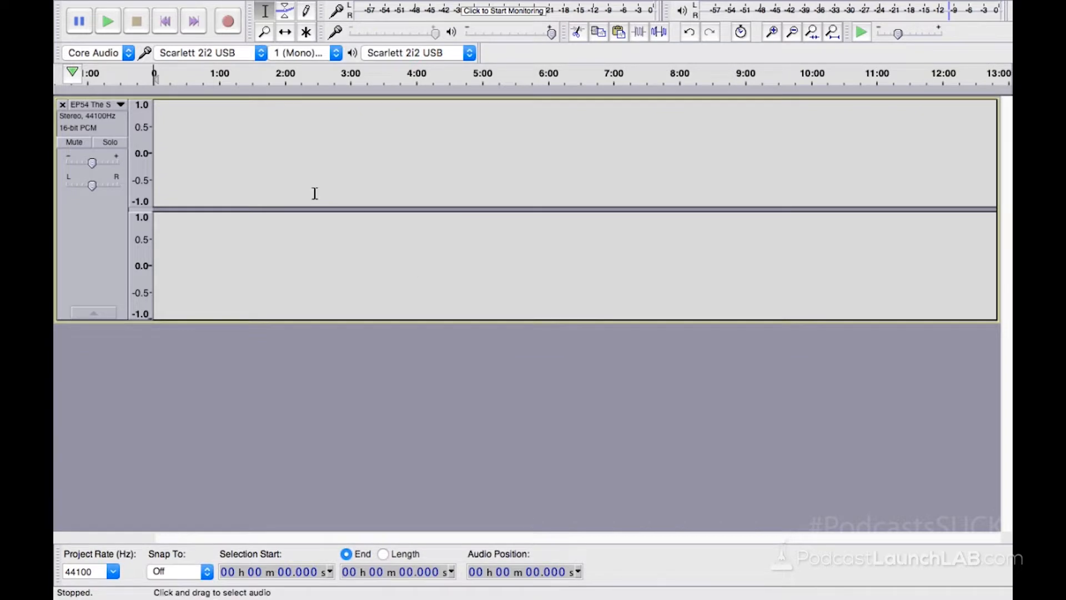
Step: Import the EP54 podcast episode .m4a file from the Desktop as a new stereo track
{"action": "mouse_move", "coordinate": [270, 4]}
{"action": "left_click", "coordinate": [162, 8]}
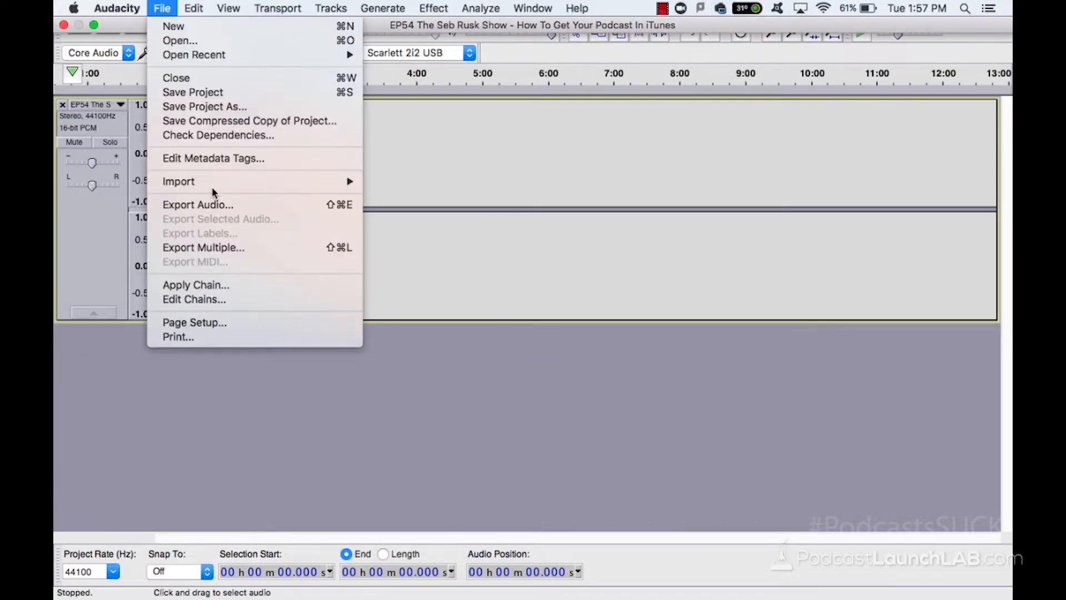
{"action": "mouse_move", "coordinate": [353, 181]}
{"action": "left_click", "coordinate": [424, 181]}
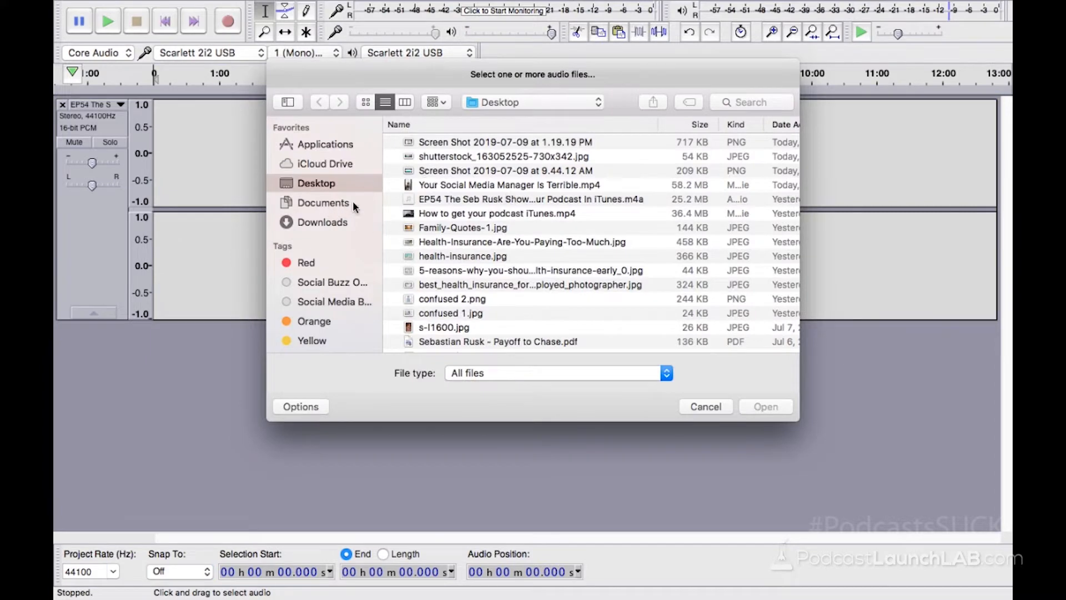
{"action": "left_click", "coordinate": [478, 201]}
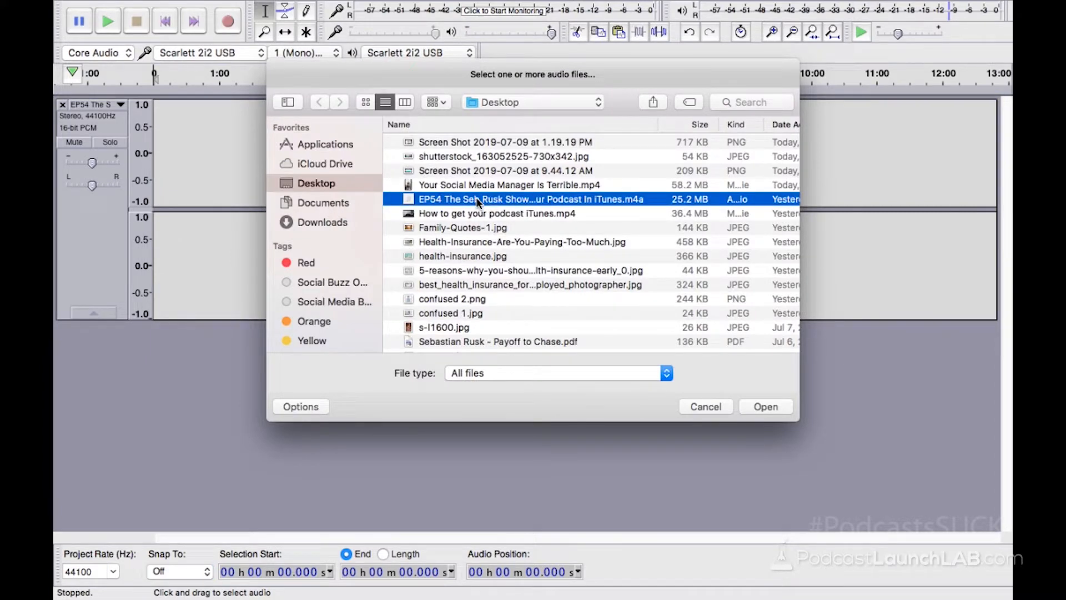
{"action": "left_click", "coordinate": [771, 406]}
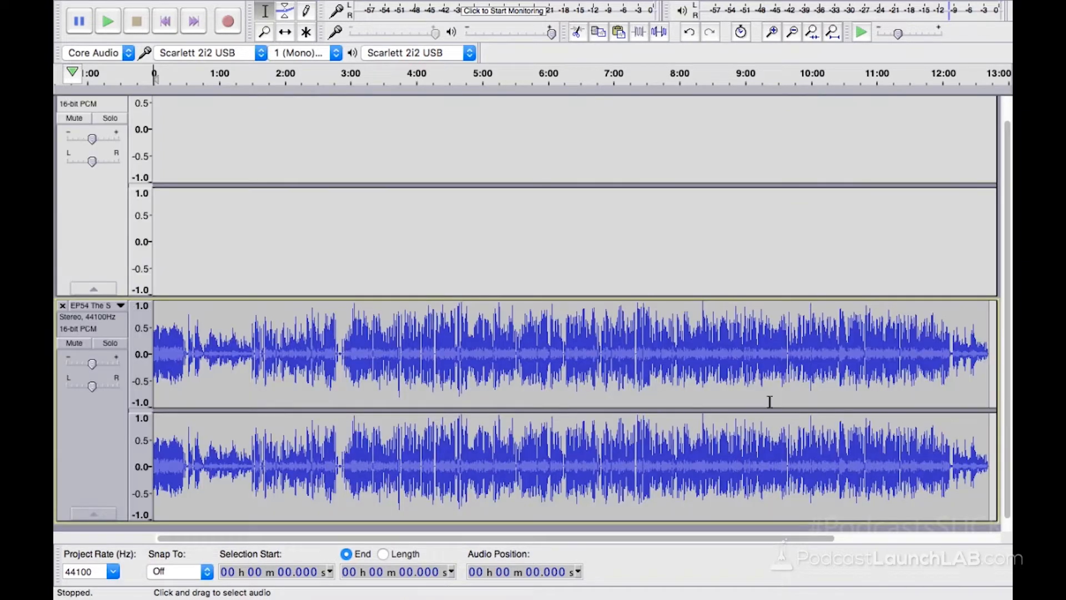
Step: Play the opening seconds of the imported episode, then stop playback
{"action": "left_click", "coordinate": [85, 93]}
{"action": "key", "text": "space"}
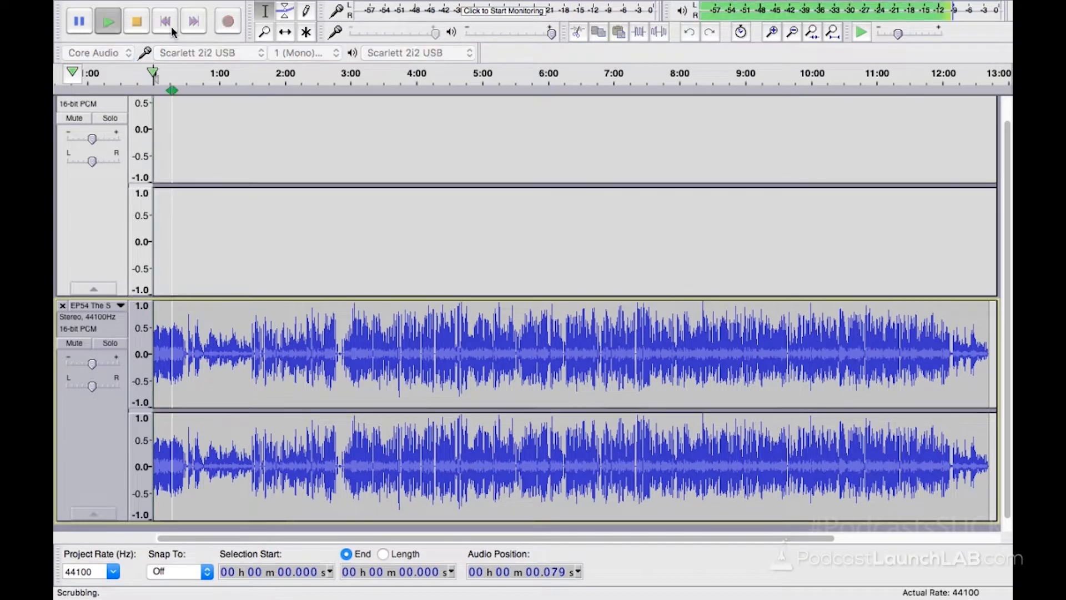
{"action": "left_click", "coordinate": [138, 27]}
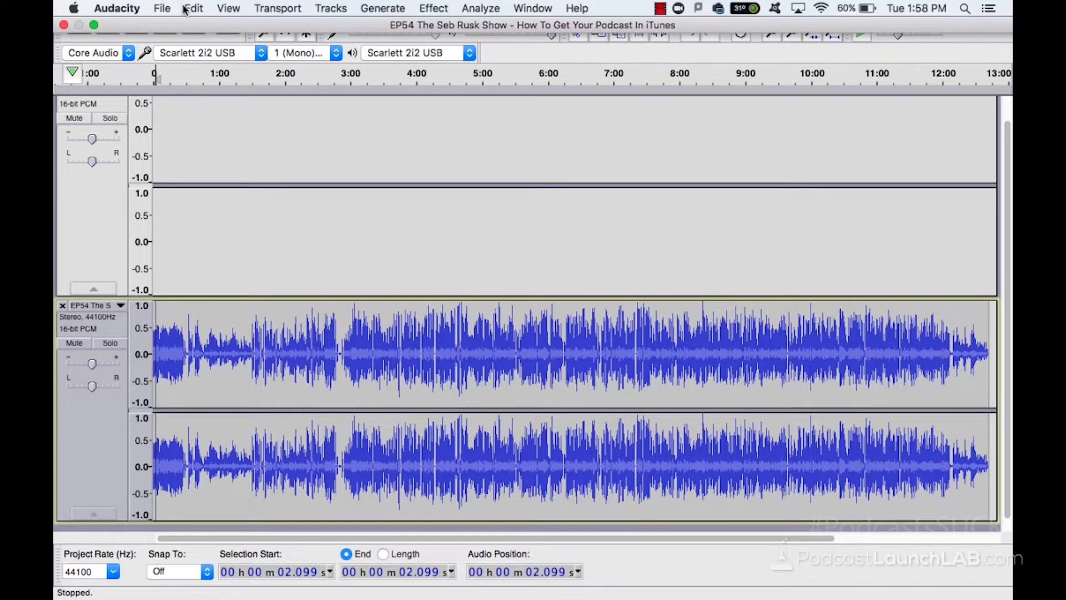
Step: Import the same EP54 episode .m4a file again as another stereo track
{"action": "left_click", "coordinate": [162, 9]}
{"action": "mouse_move", "coordinate": [205, 181]}
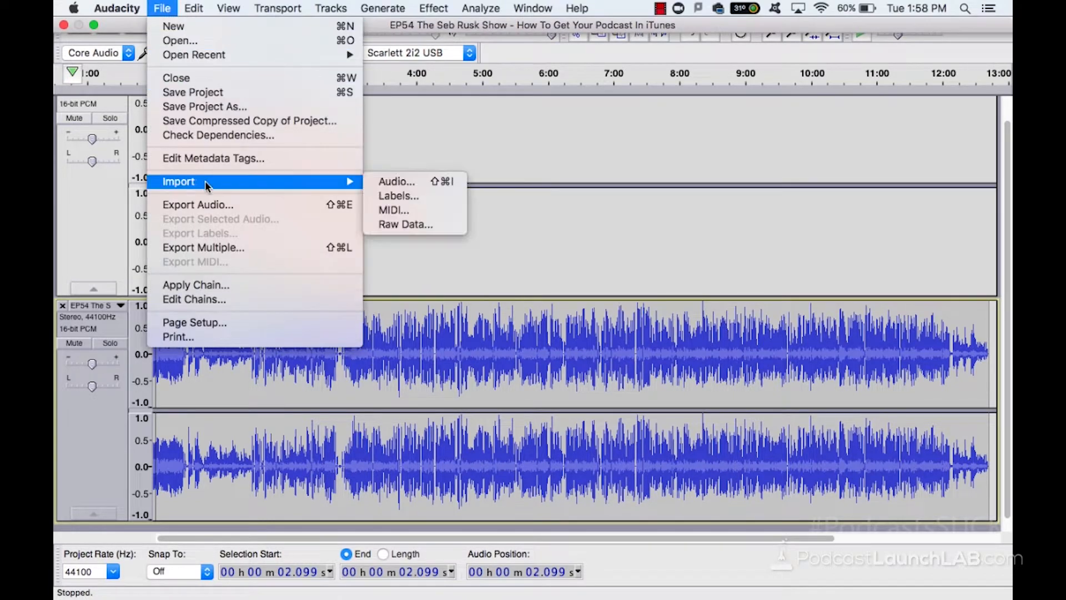
{"action": "left_click", "coordinate": [413, 181]}
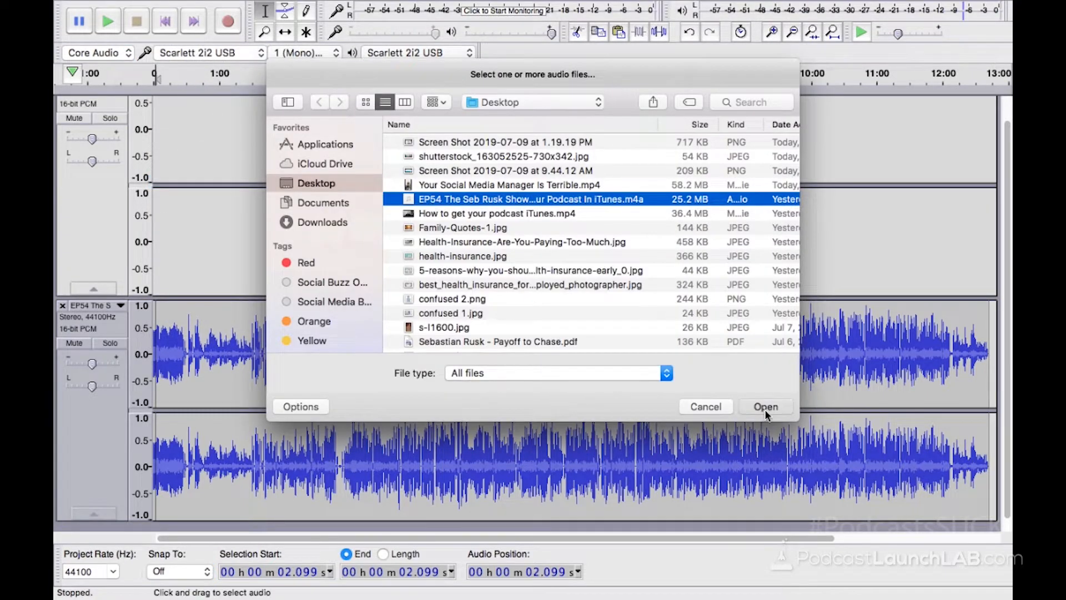
{"action": "left_click", "coordinate": [764, 409]}
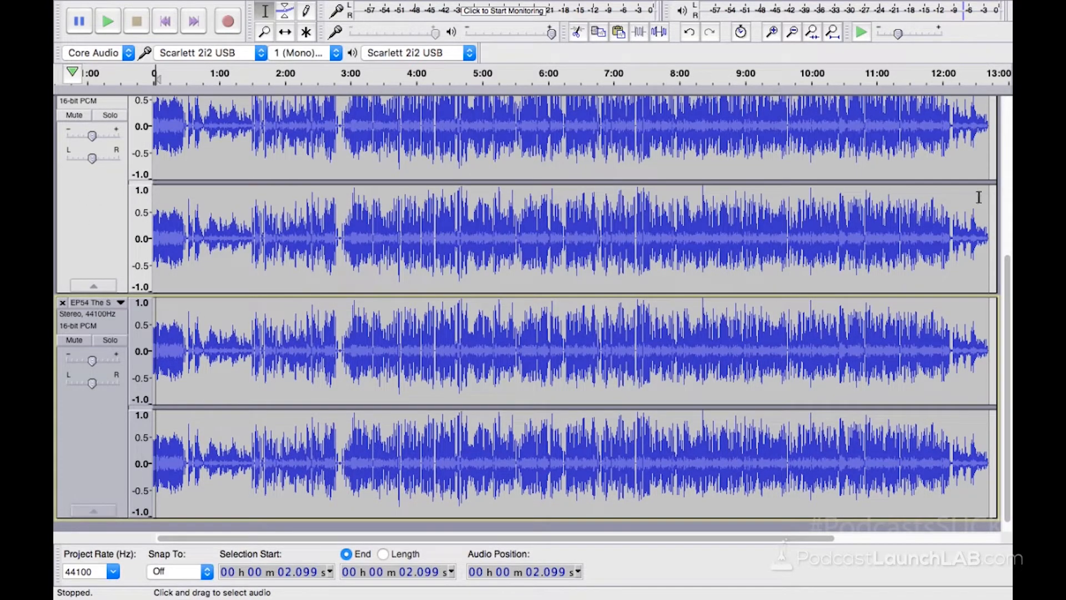
Step: Delete the audio from about 2:01.7 to the end of the first imported episode track, keeping its opening as the intro
{"action": "left_click_drag", "start_coordinate": [988, 206], "coordinate": [285, 183]}
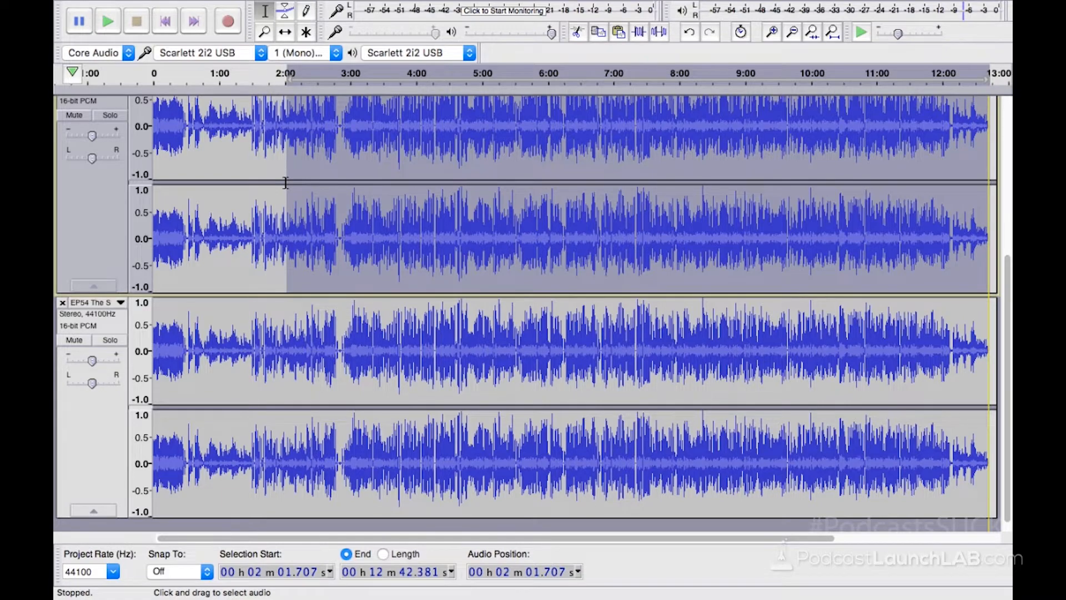
{"action": "scroll", "coordinate": [288, 184], "scroll_direction": "up", "scroll_amount": 2}
{"action": "key", "text": "Delete"}
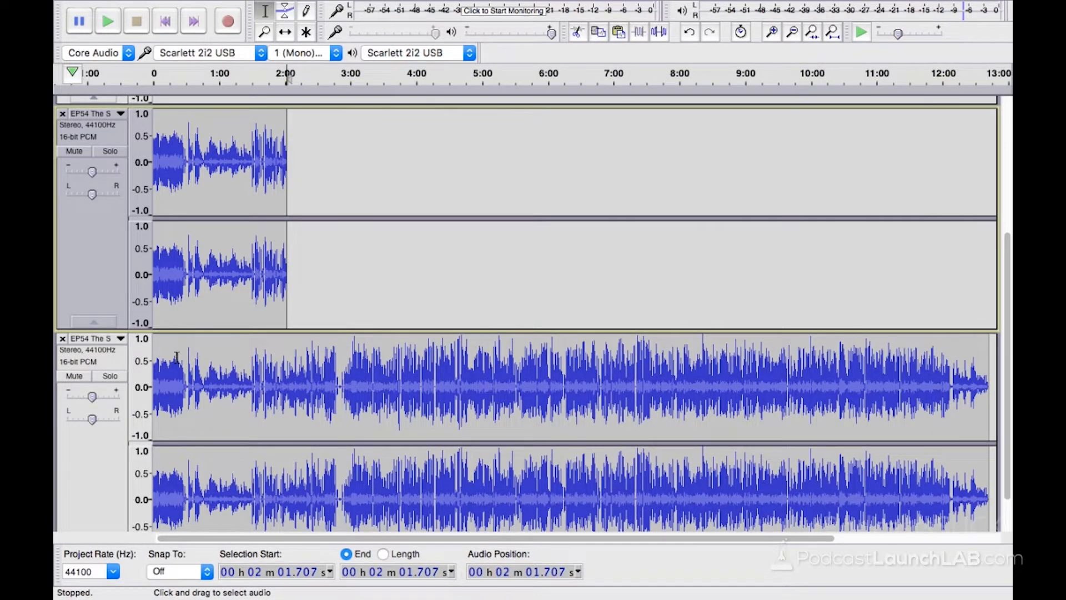
Step: Cut the entire episode waveform, from 0:00 to about 12:42.4, out of the second imported track
{"action": "left_click_drag", "start_coordinate": [155, 366], "coordinate": [854, 392]}
{"action": "scroll", "coordinate": [848, 395], "scroll_direction": "down", "scroll_amount": 1}
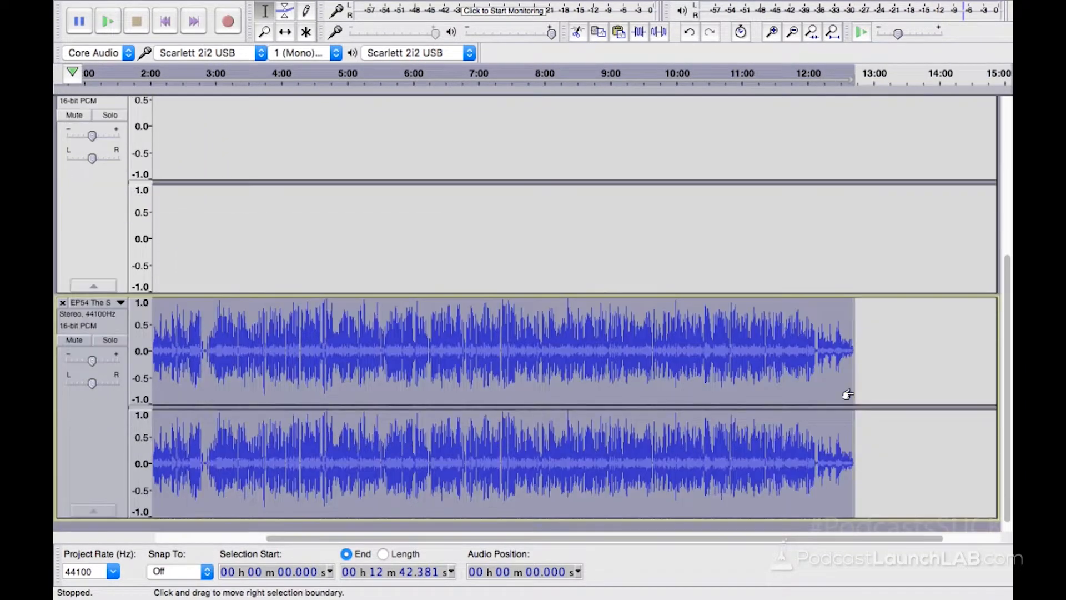
{"action": "key", "text": "Delete"}
{"action": "left_click_drag", "start_coordinate": [525, 537], "coordinate": [251, 526]}
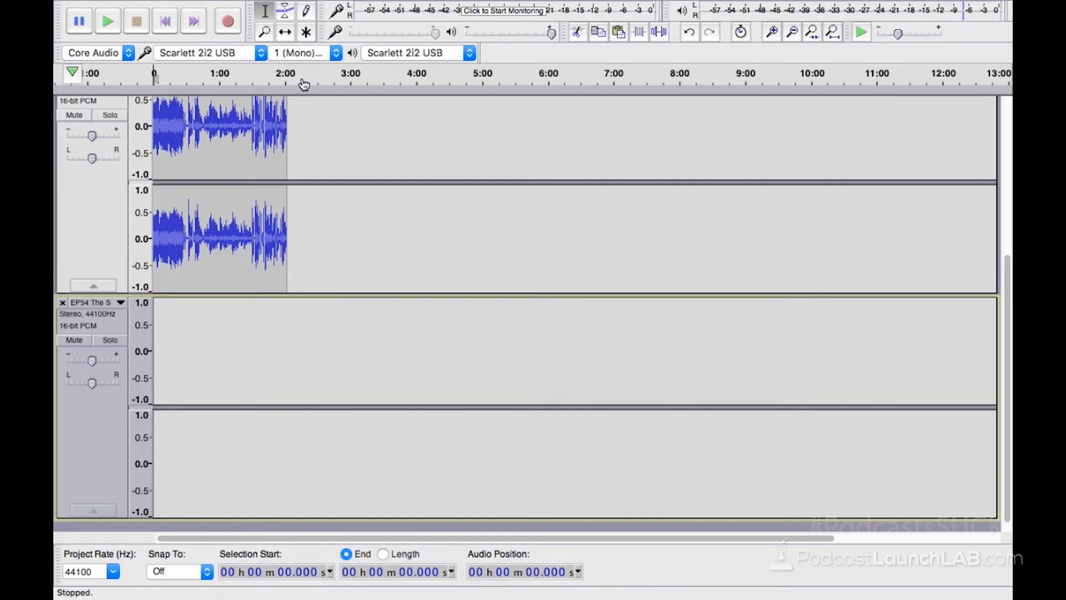
Step: Play the start of the two-minute intro clip from the timeline twice, stopping playback each time
{"action": "key", "text": "space"}
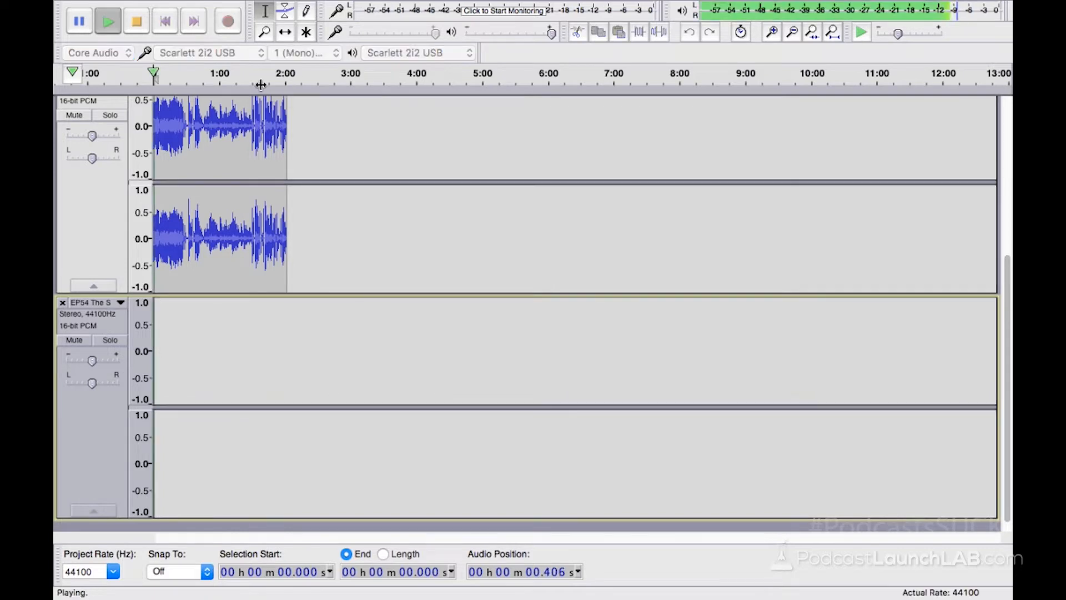
{"action": "left_click", "coordinate": [137, 22]}
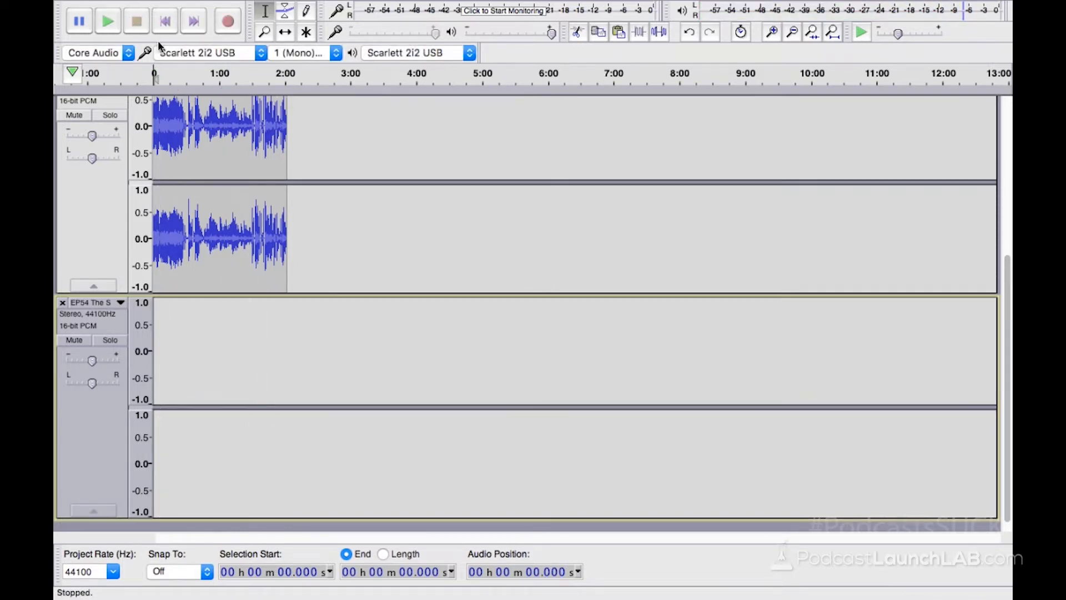
{"action": "left_click_drag", "start_coordinate": [160, 78], "coordinate": [326, 75]}
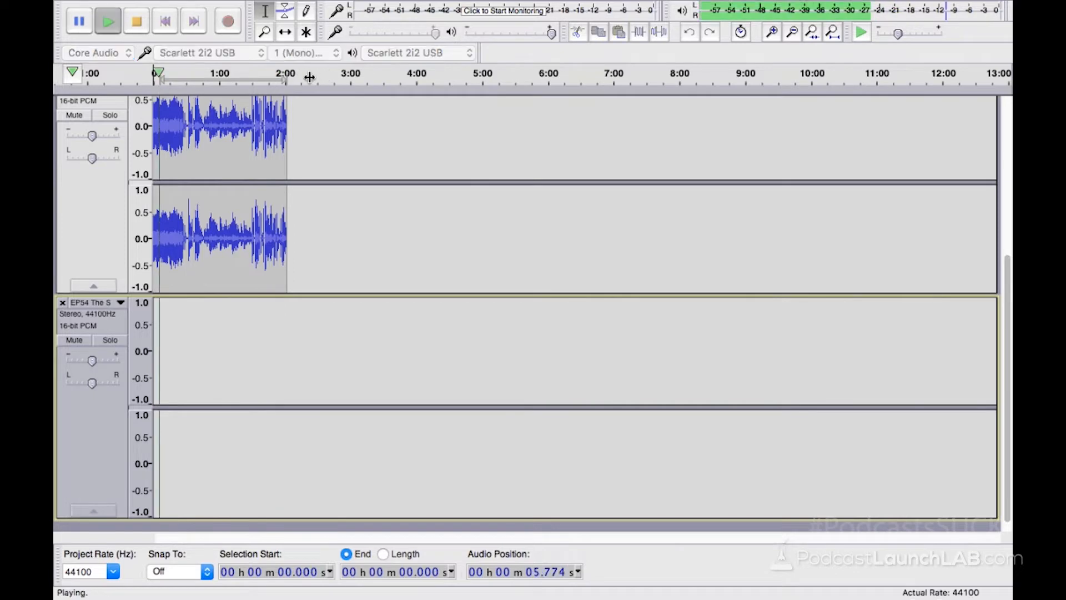
{"action": "left_click", "coordinate": [137, 21]}
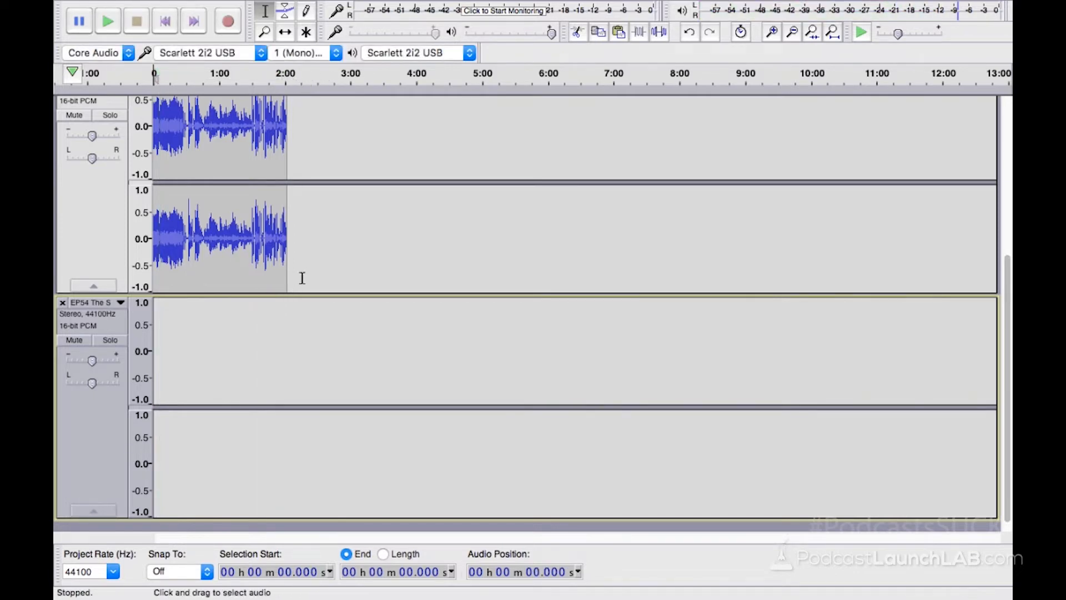
Step: Paste the cut episode audio into the empty lower track starting at 1:54.186, overlapping the end of the intro
{"action": "left_click", "coordinate": [278, 333]}
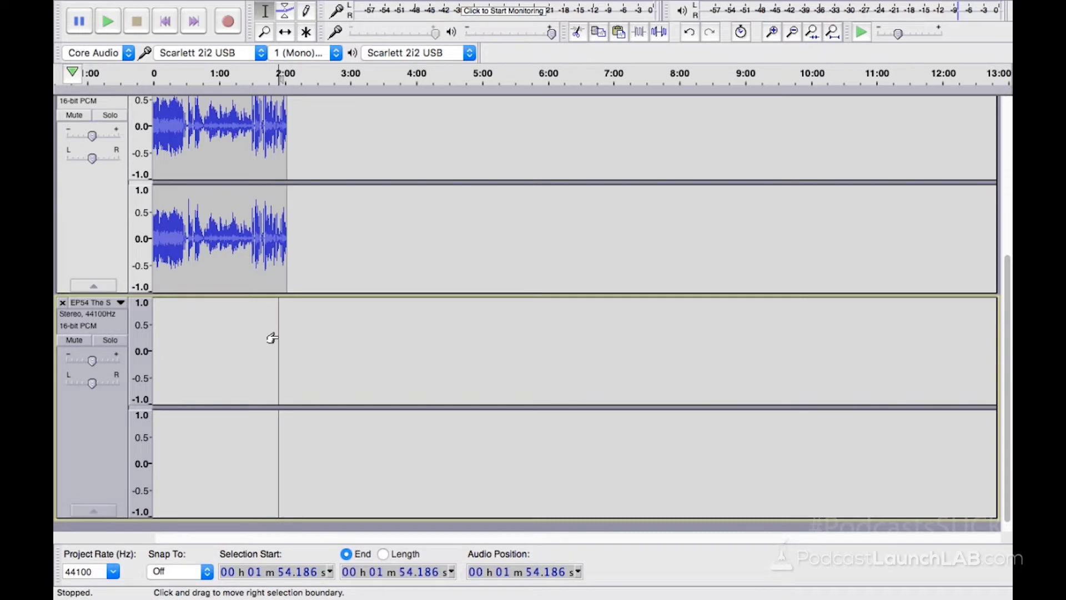
{"action": "left_click_drag", "start_coordinate": [272, 338], "coordinate": [302, 339]}
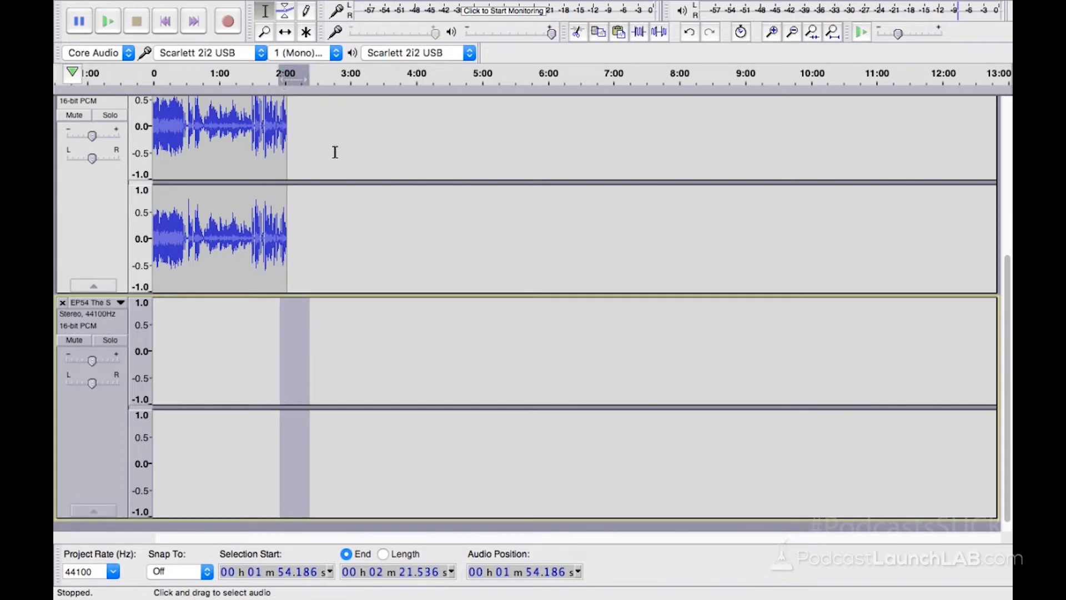
{"action": "key", "text": "super+v"}
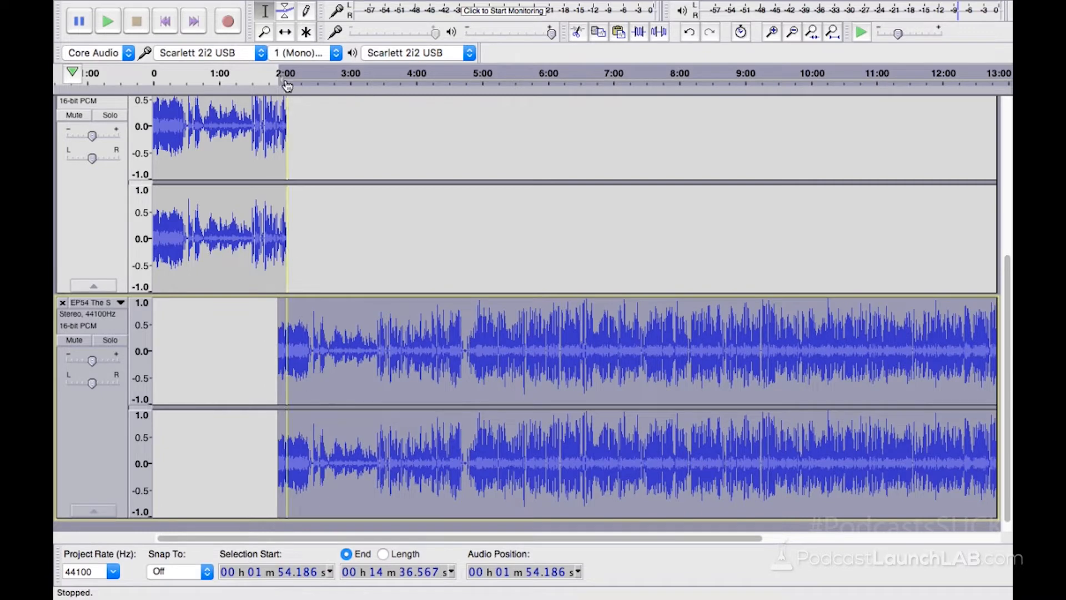
Step: Play the transition just after the intro clip's end, then stop playback
{"action": "left_click", "coordinate": [285, 284]}
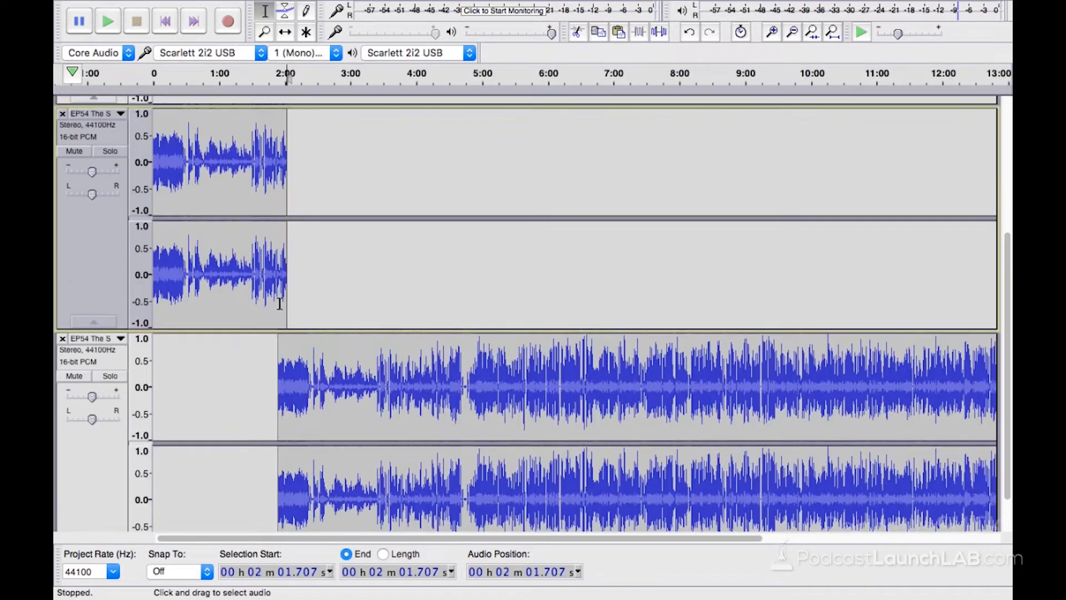
{"action": "left_click", "coordinate": [291, 78]}
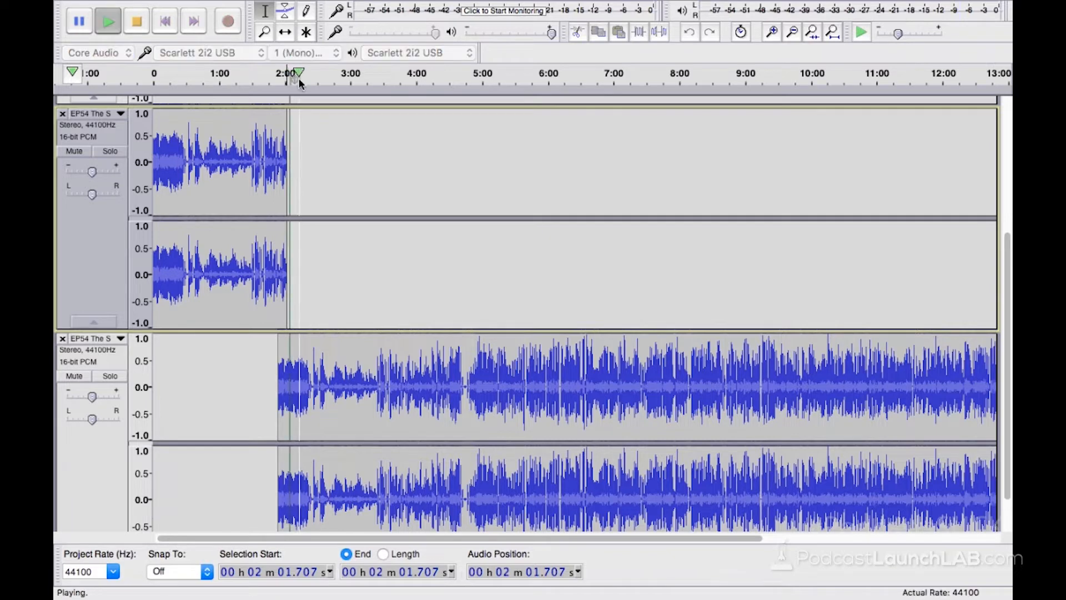
{"action": "left_click", "coordinate": [147, 32]}
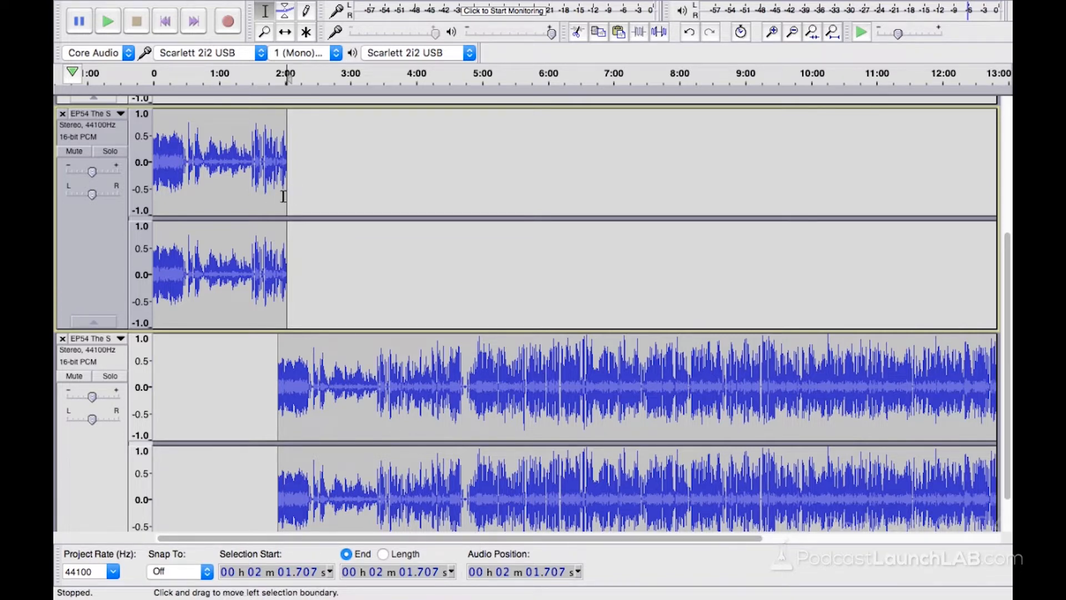
Step: Copy the intro clip from 0:00 to 2:01.707 and paste it as an outro at 14:54.344 on the same track
{"action": "left_click_drag", "start_coordinate": [283, 196], "coordinate": [134, 172]}
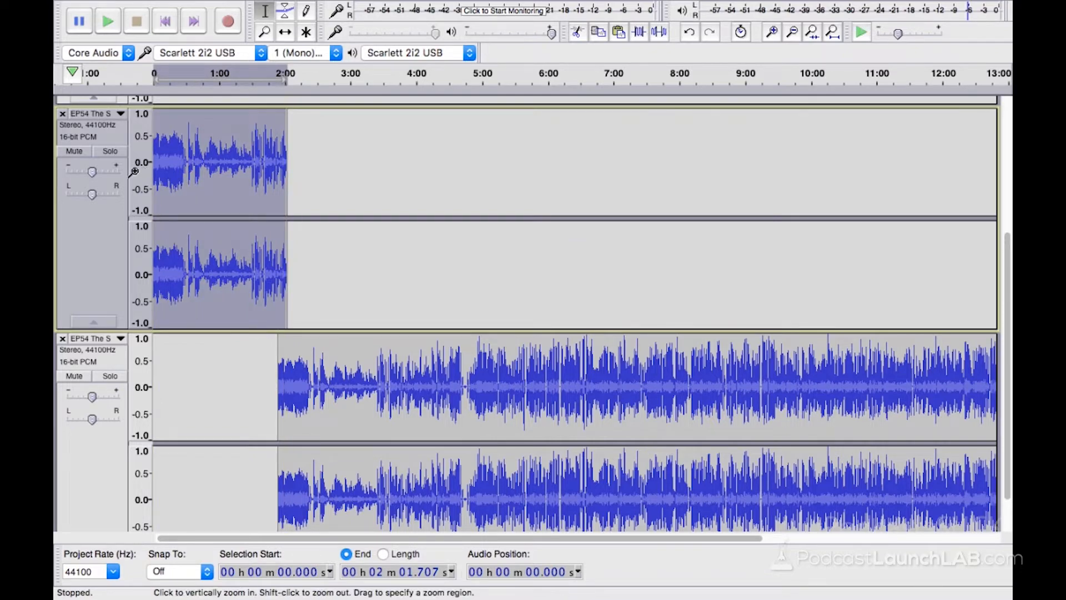
{"action": "left_click_drag", "start_coordinate": [574, 535], "coordinate": [989, 535]}
{"action": "key", "text": "space"}
{"action": "key", "text": "space"}
{"action": "left_click_drag", "start_coordinate": [435, 535], "coordinate": [877, 533]}
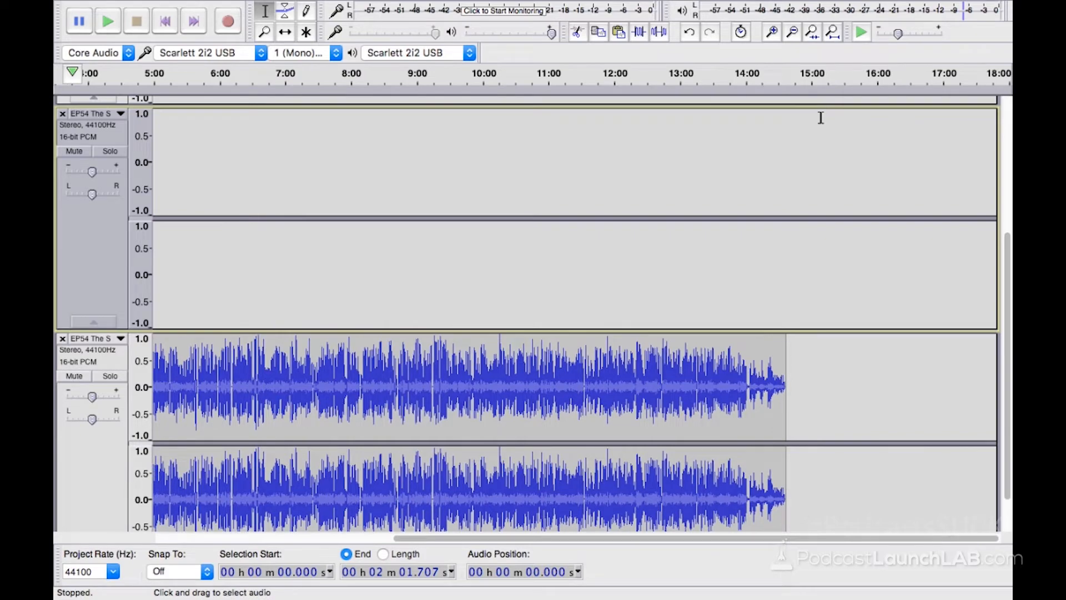
{"action": "left_click", "coordinate": [806, 269]}
{"action": "key", "text": "super+v"}
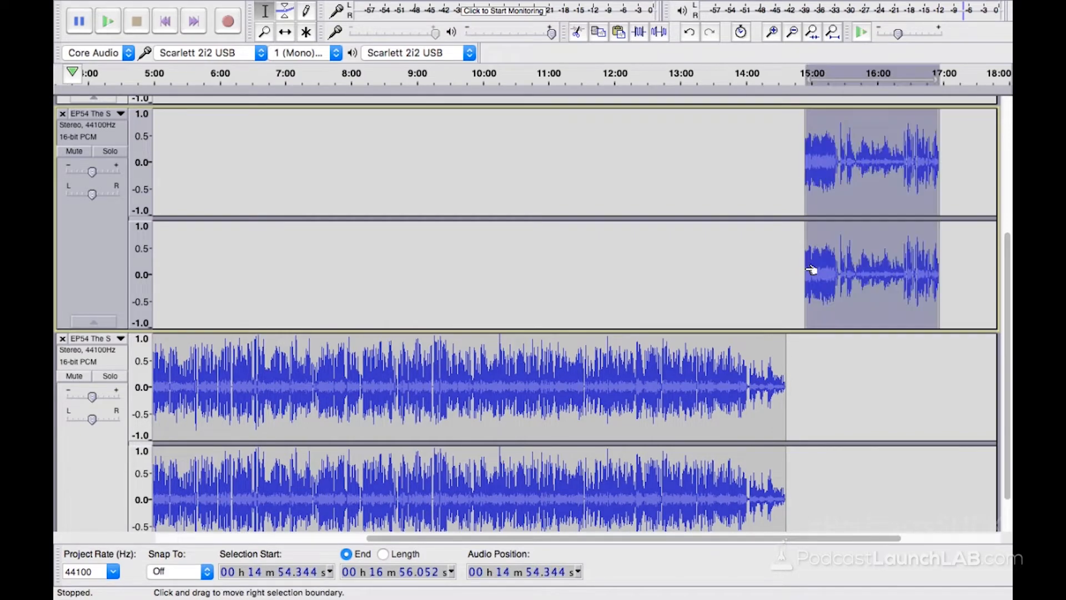
Step: Cut the main episode audio out of the lower track and paste it back starting at 2:07.177, after the intro
{"action": "left_click_drag", "start_coordinate": [667, 535], "coordinate": [312, 524]}
{"action": "left_click_drag", "start_coordinate": [280, 388], "coordinate": [283, 347]}
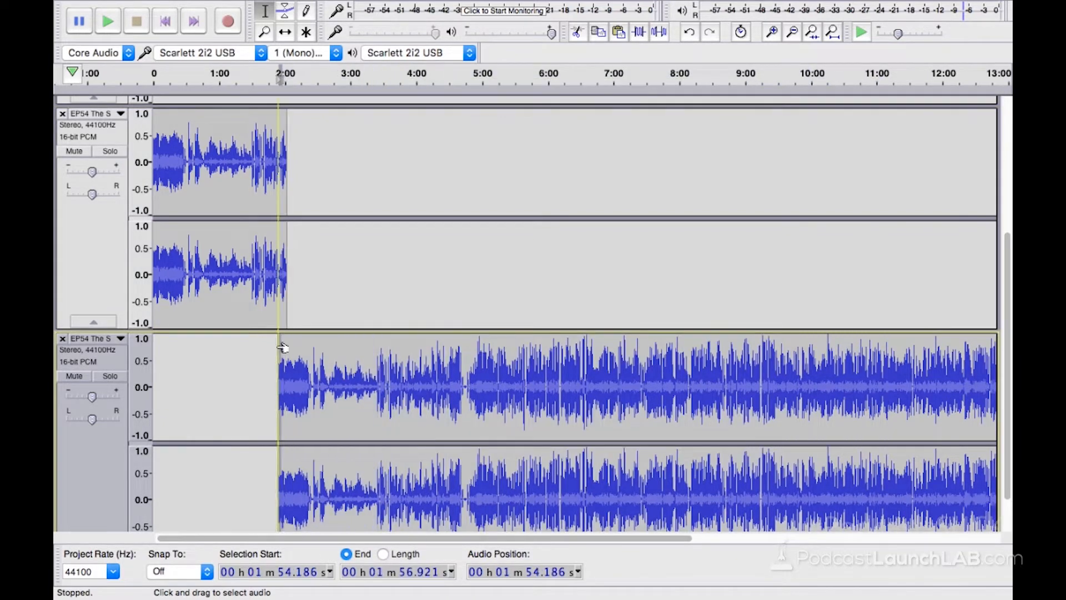
{"action": "scroll", "coordinate": [283, 348], "scroll_direction": "down", "scroll_amount": 2}
{"action": "left_click", "coordinate": [250, 348]}
{"action": "left_click_drag", "start_coordinate": [279, 346], "coordinate": [974, 422]}
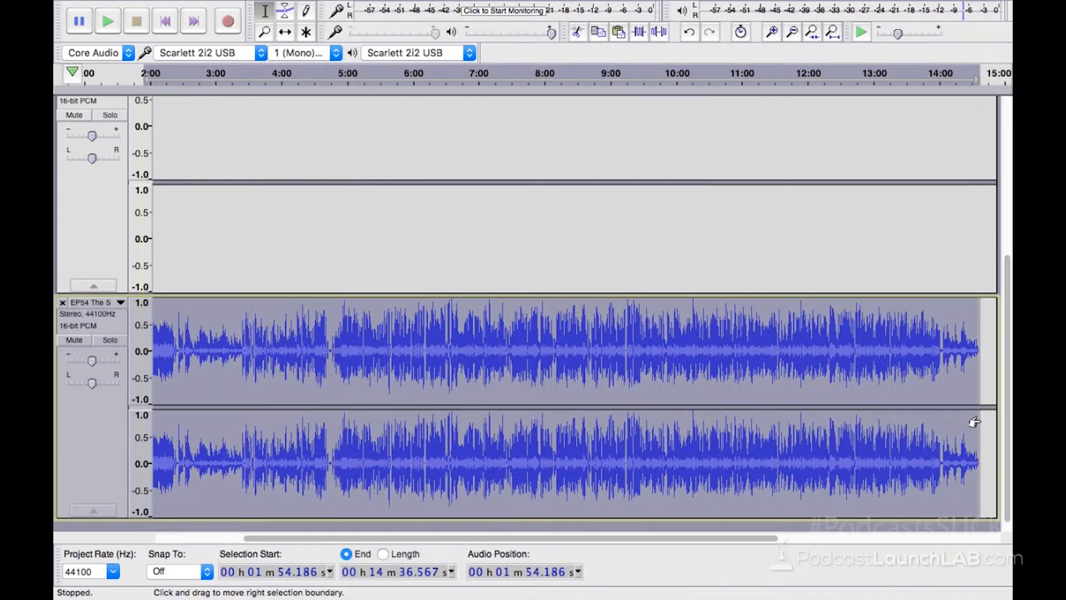
{"action": "key", "text": "Delete"}
{"action": "left_click_drag", "start_coordinate": [383, 539], "coordinate": [292, 535]}
{"action": "left_click", "coordinate": [313, 333]}
{"action": "left_click_drag", "start_coordinate": [304, 311], "coordinate": [286, 308]}
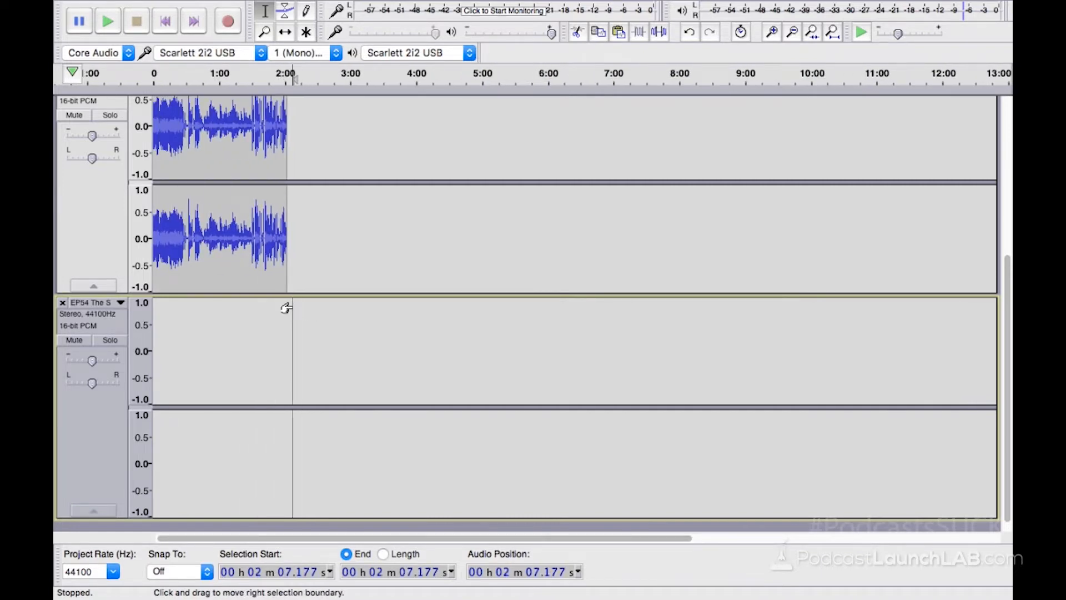
{"action": "key", "text": "super+v"}
Step: Review how the intro, main episode and outro clips line up from the start to the end of the timeline
{"action": "left_click_drag", "start_coordinate": [468, 537], "coordinate": [762, 545]}
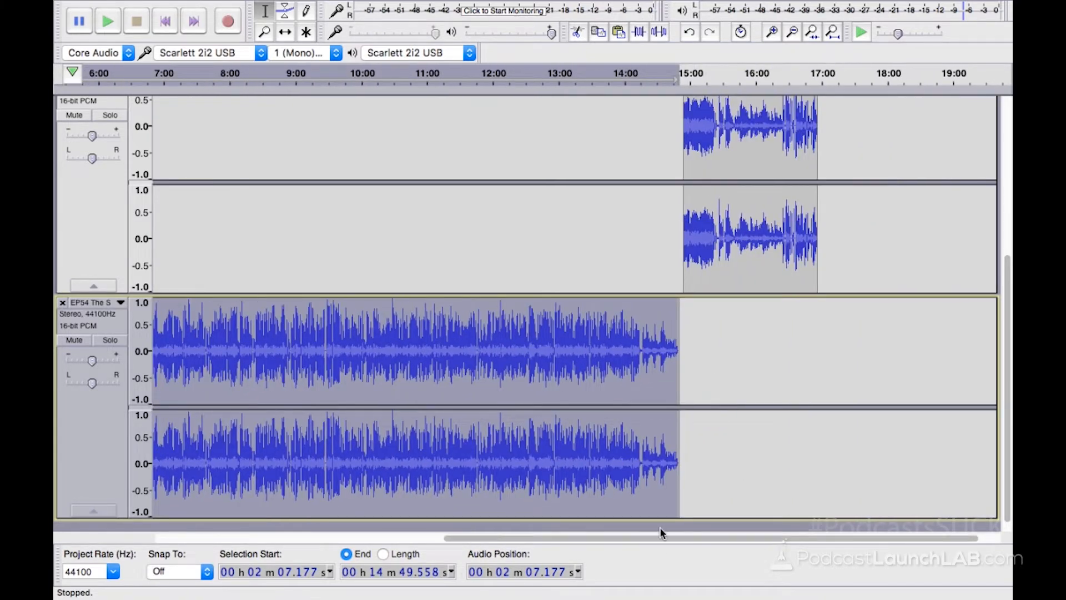
{"action": "left_click_drag", "start_coordinate": [638, 538], "coordinate": [356, 539]}
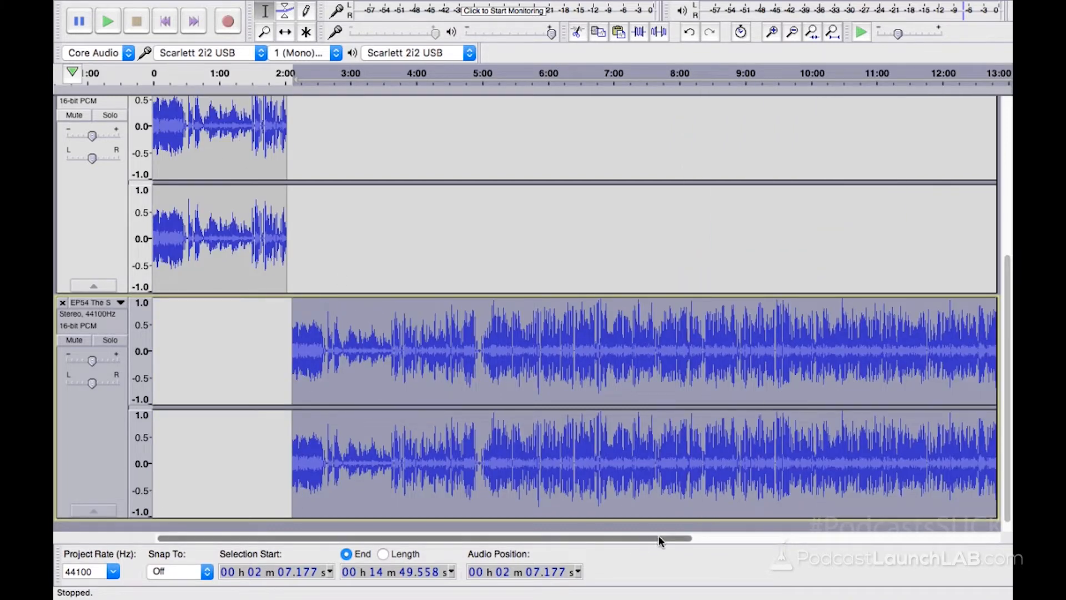
{"action": "left_click_drag", "start_coordinate": [658, 536], "coordinate": [921, 535]}
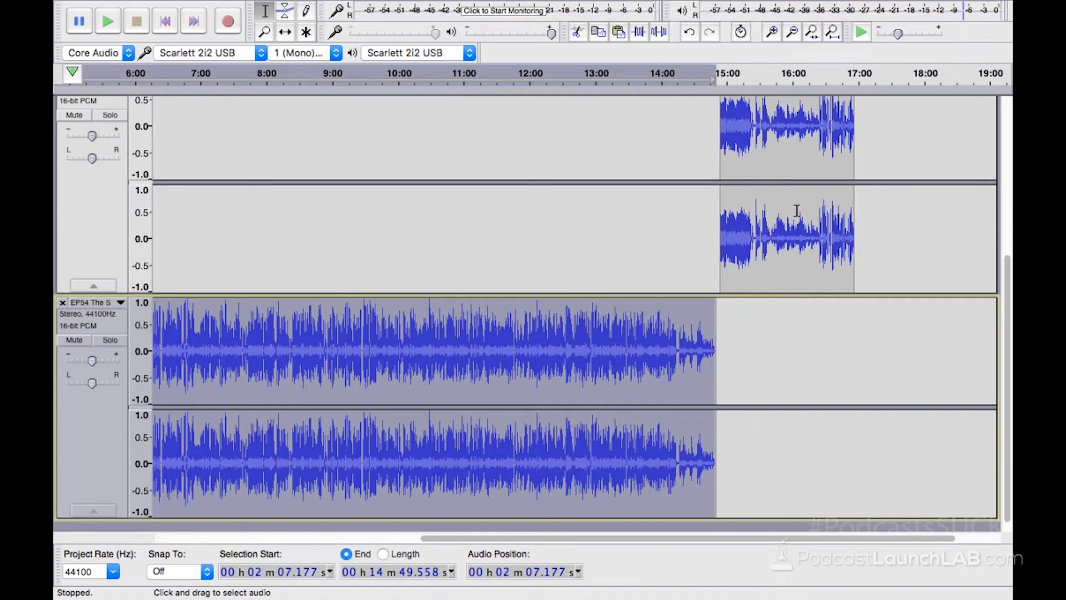
{"action": "left_click_drag", "start_coordinate": [502, 535], "coordinate": [141, 540]}
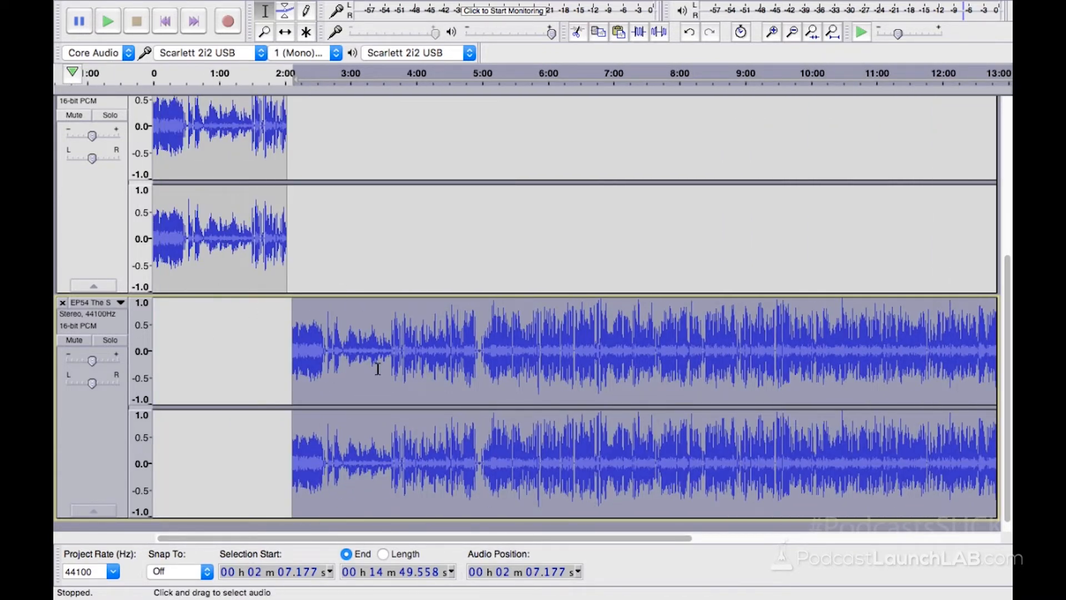
{"action": "left_click_drag", "start_coordinate": [578, 540], "coordinate": [868, 535]}
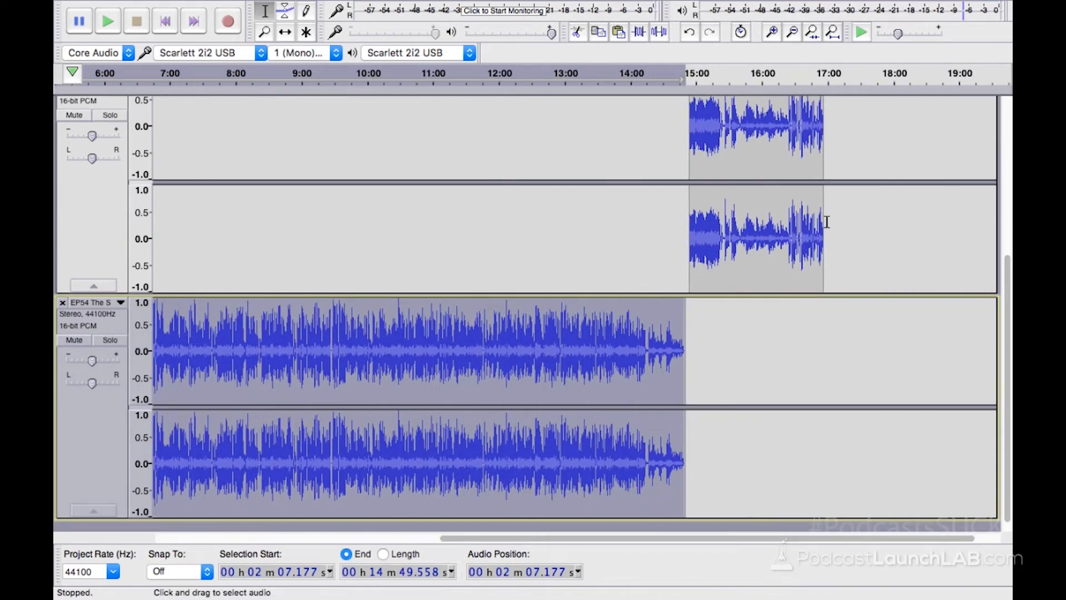
Step: Export the project to the Desktop as a WAV (Microsoft) signed 16-bit PCM file, accepting the existing name and metadata tags
{"action": "left_click", "coordinate": [162, 8]}
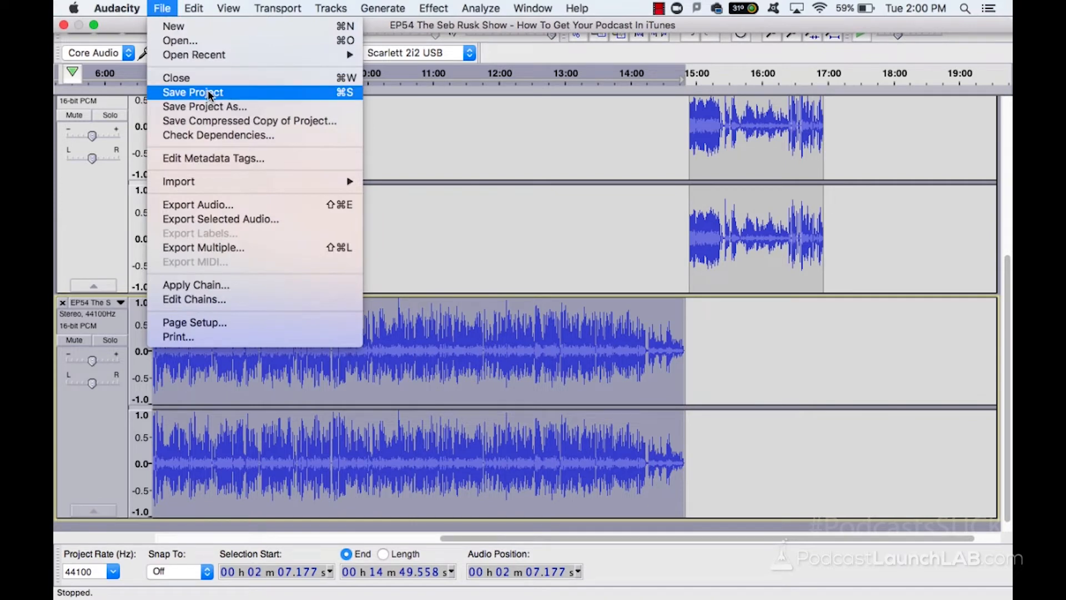
{"action": "left_click", "coordinate": [236, 203]}
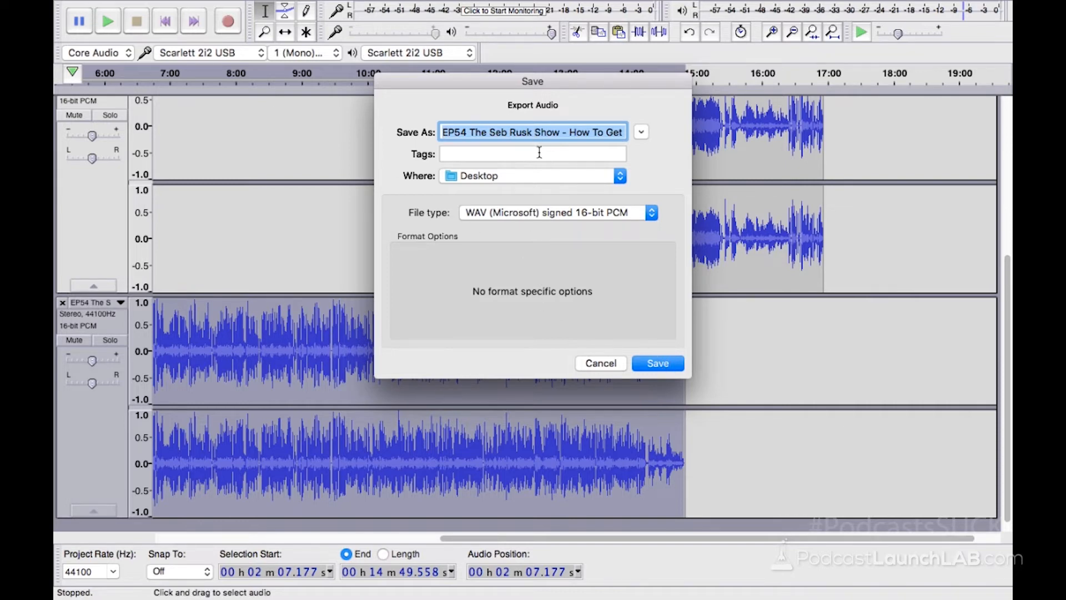
{"action": "left_click", "coordinate": [594, 217]}
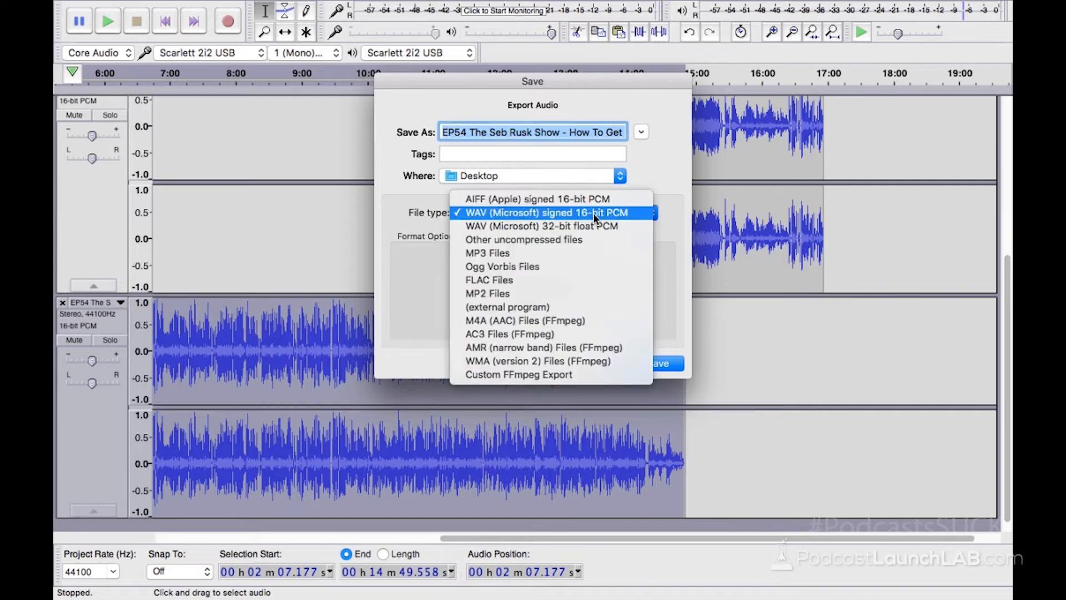
{"action": "left_click", "coordinate": [593, 212]}
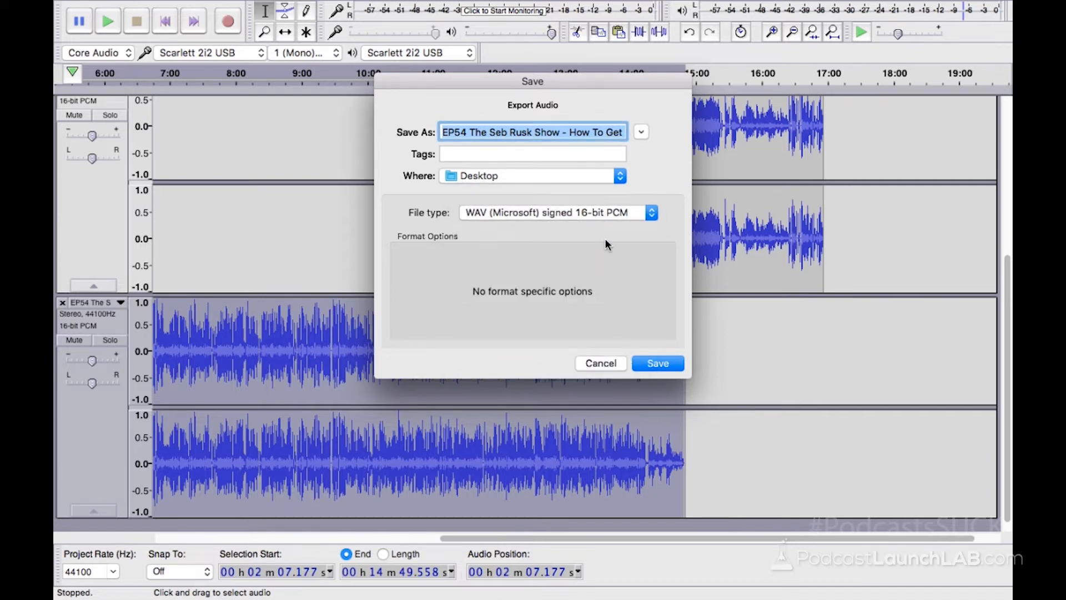
{"action": "left_click", "coordinate": [653, 362]}
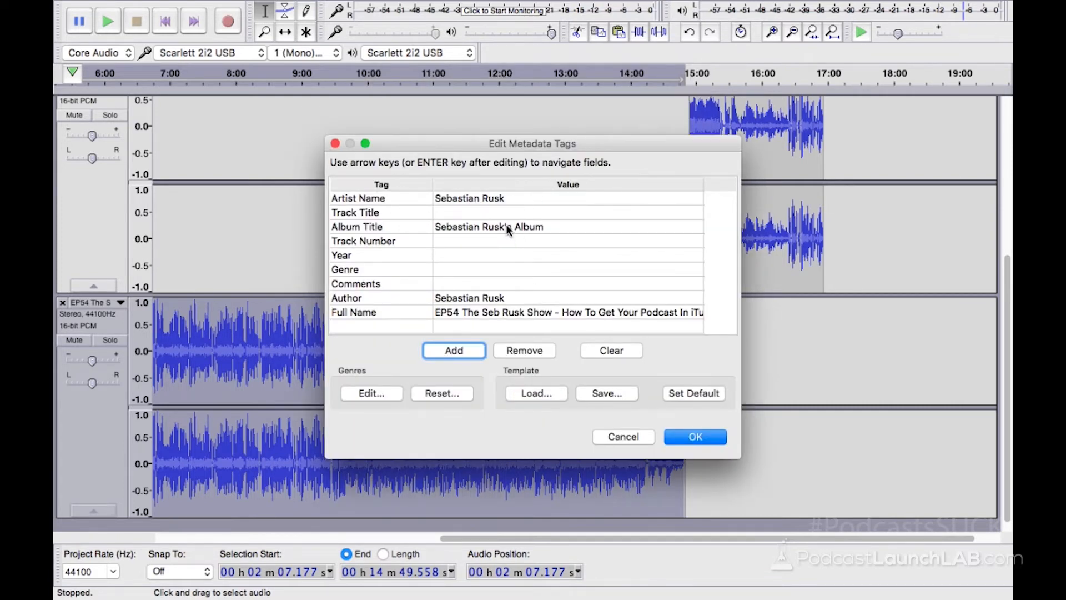
{"action": "left_click", "coordinate": [703, 438]}
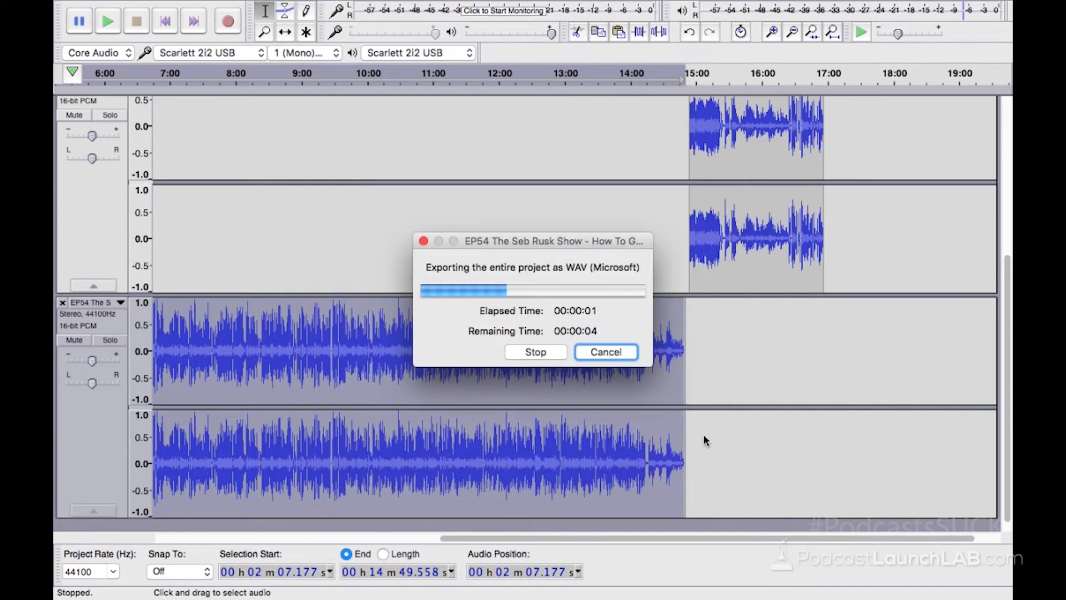